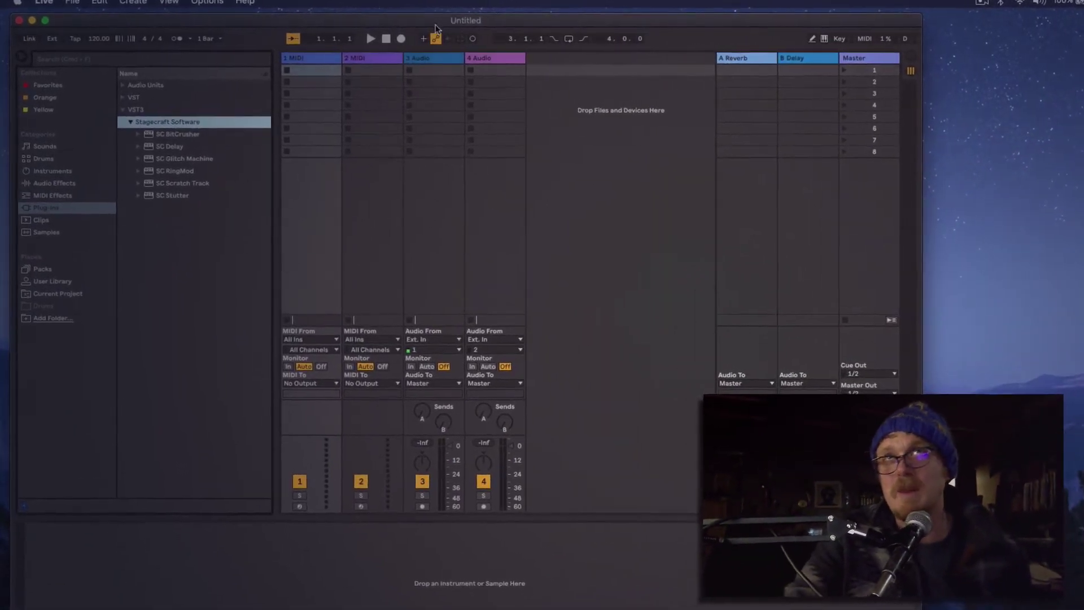
Delete the two MIDI tracks from the set
{"action": "left_click", "coordinate": [308, 59]}
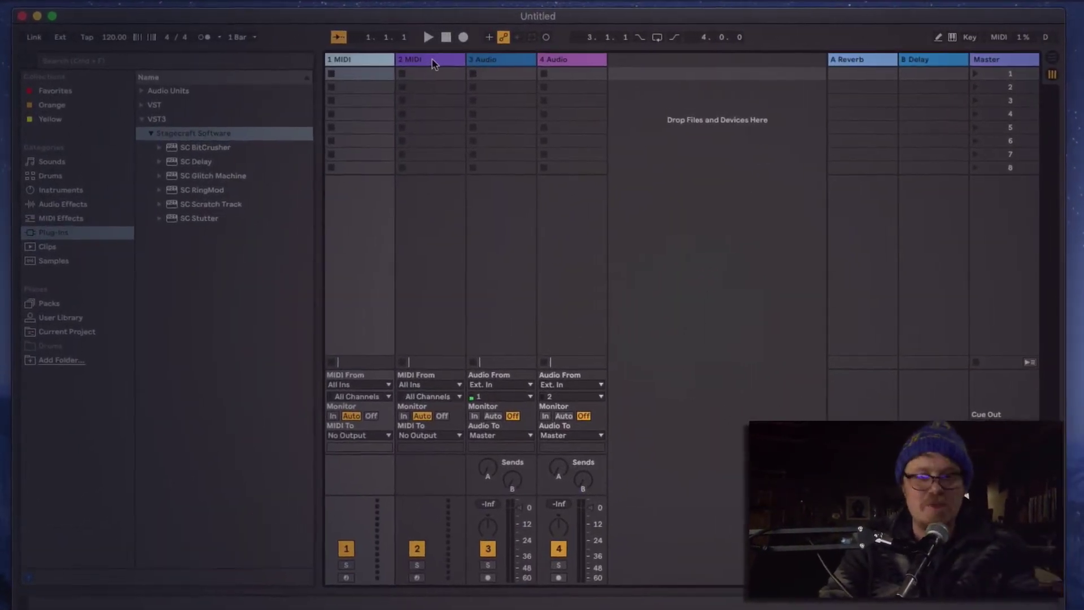
{"action": "left_click", "coordinate": [398, 60], "text": "shift"}
{"action": "key", "text": "Delete"}
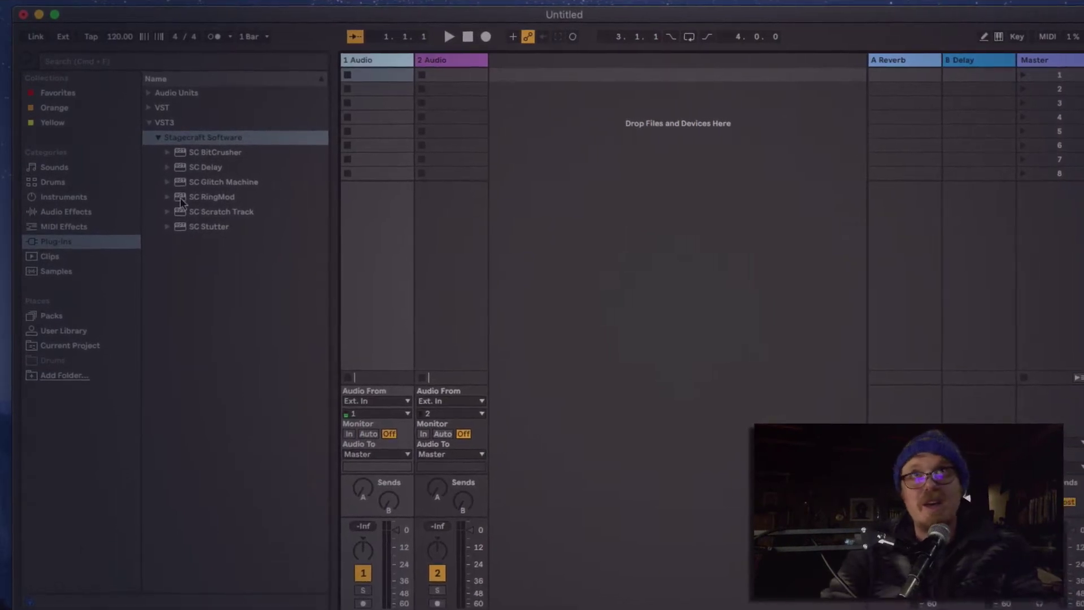
Load the SC Scratch Track plug-in onto the 2 Audio track and position its window over the session view
{"action": "left_click", "coordinate": [208, 209]}
{"action": "left_click_drag", "start_coordinate": [374, 129], "coordinate": [453, 60]}
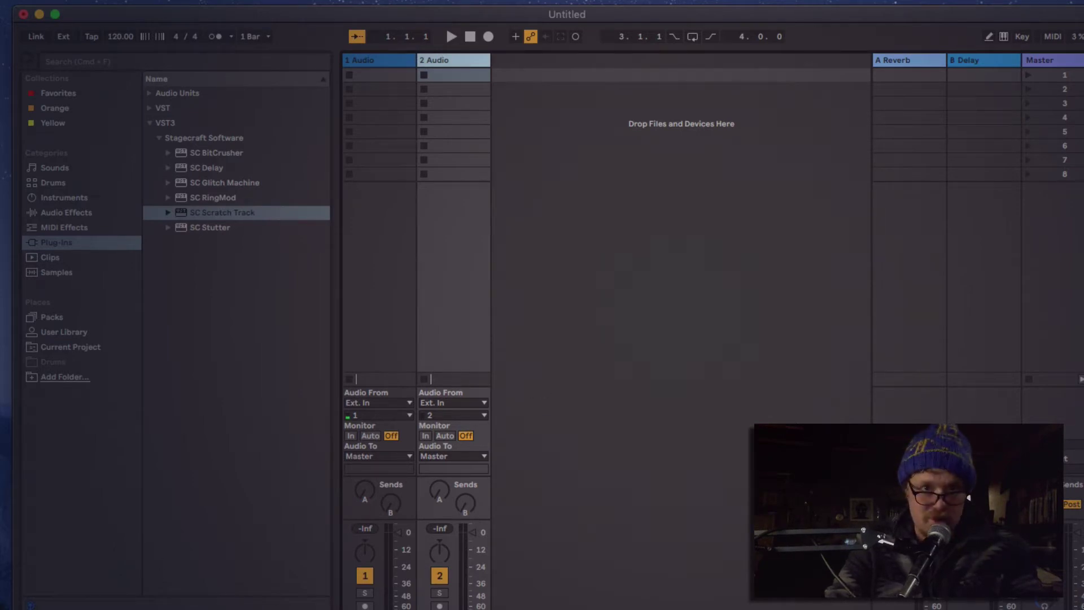
{"action": "left_click_drag", "start_coordinate": [926, 11], "coordinate": [993, 116]}
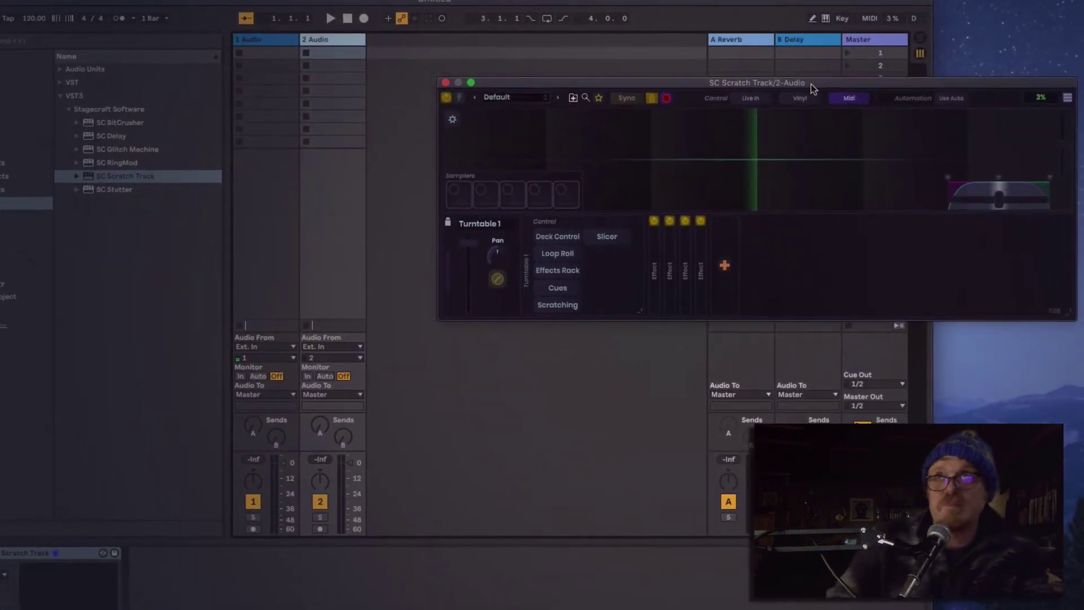
{"action": "left_click_drag", "start_coordinate": [800, 88], "coordinate": [791, 85]}
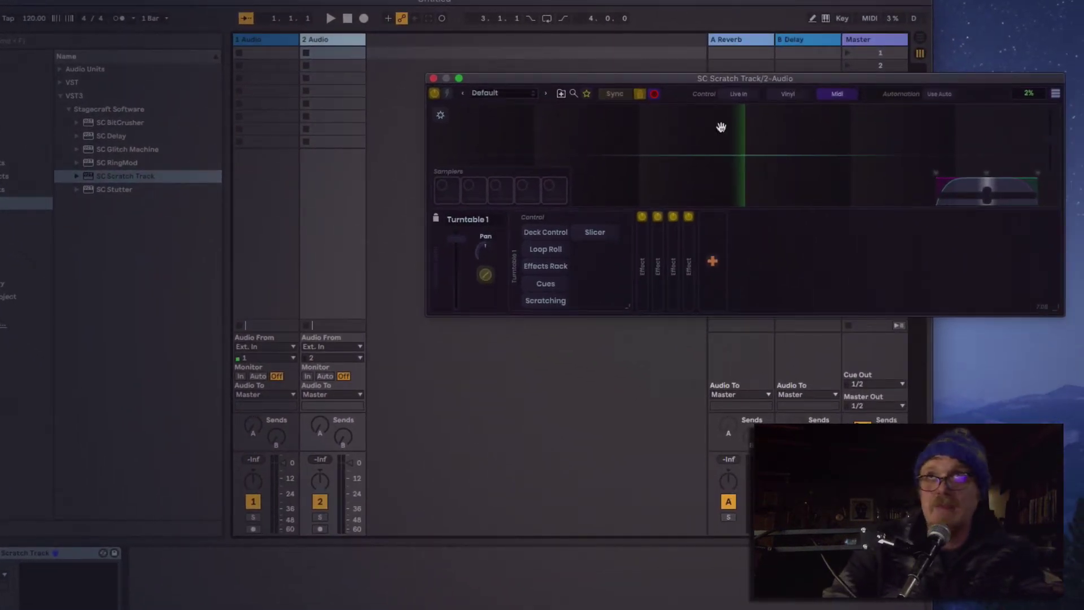
Record a short take into Sampler 1, clear it, and return to the Turntable 1 controls
{"action": "left_click", "coordinate": [655, 95]}
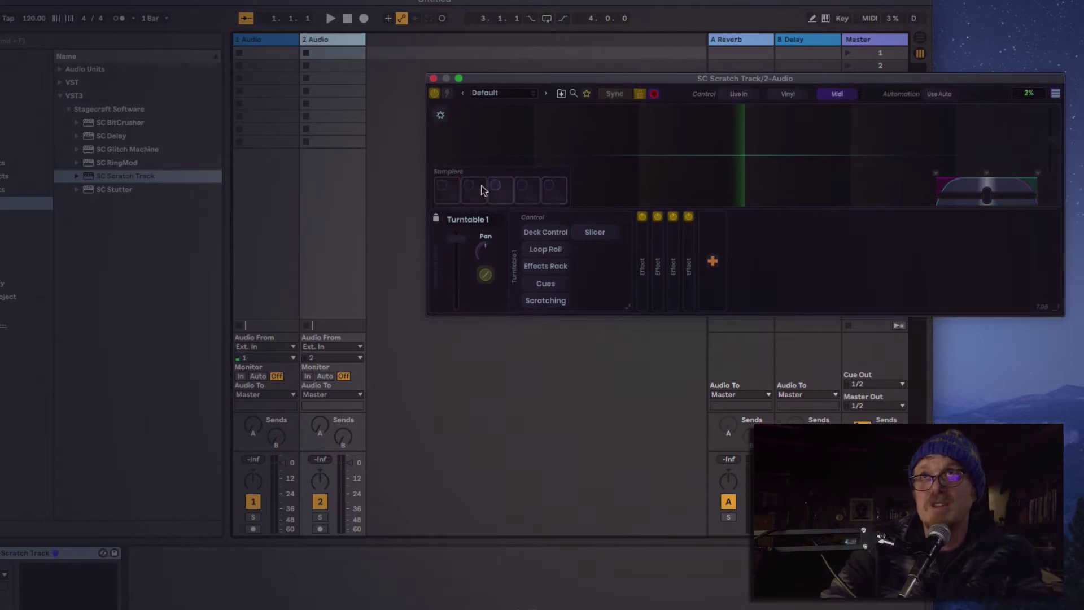
{"action": "left_click", "coordinate": [443, 190]}
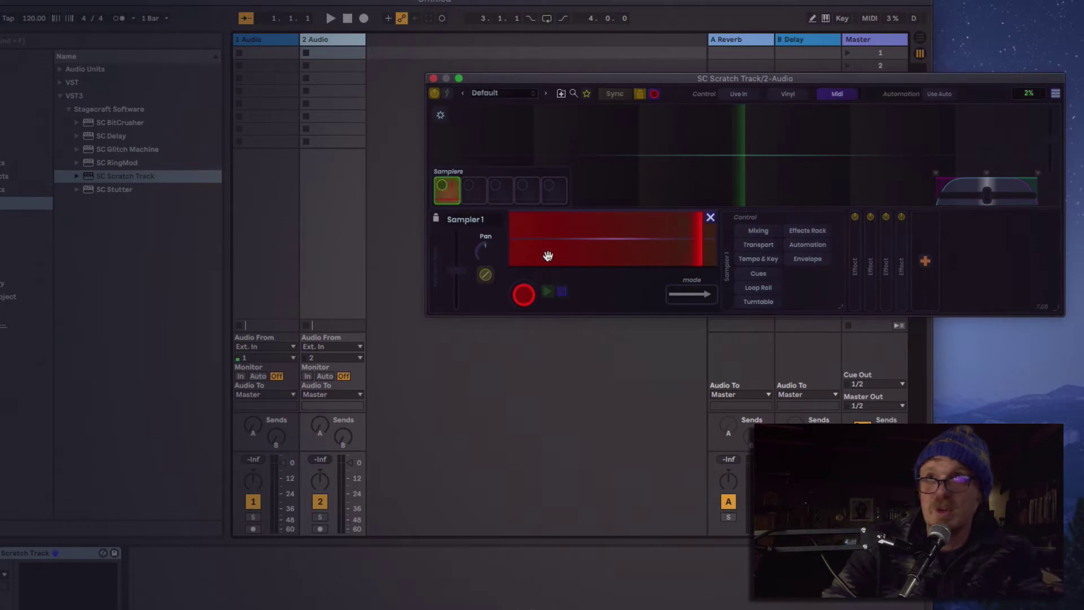
{"action": "left_click", "coordinate": [711, 218]}
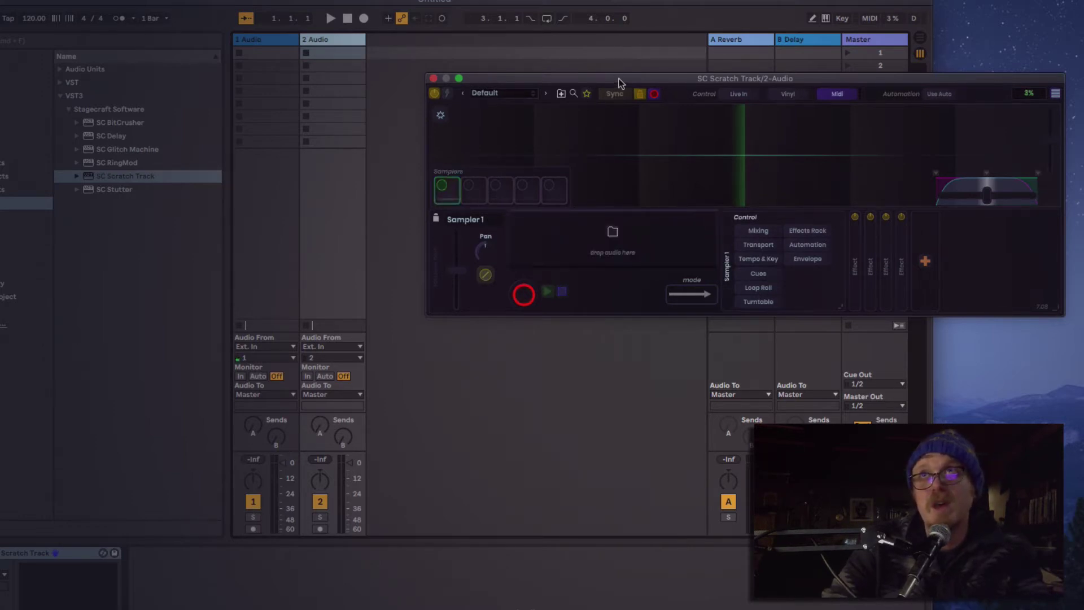
{"action": "left_click_drag", "start_coordinate": [619, 79], "coordinate": [614, 78]}
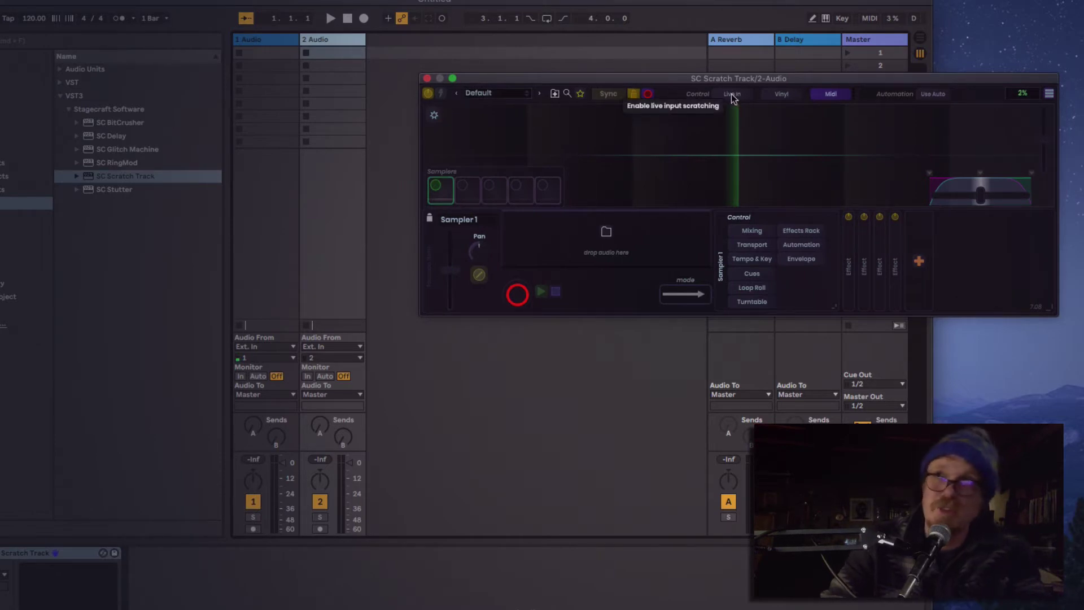
{"action": "left_click_drag", "start_coordinate": [734, 80], "coordinate": [731, 80]}
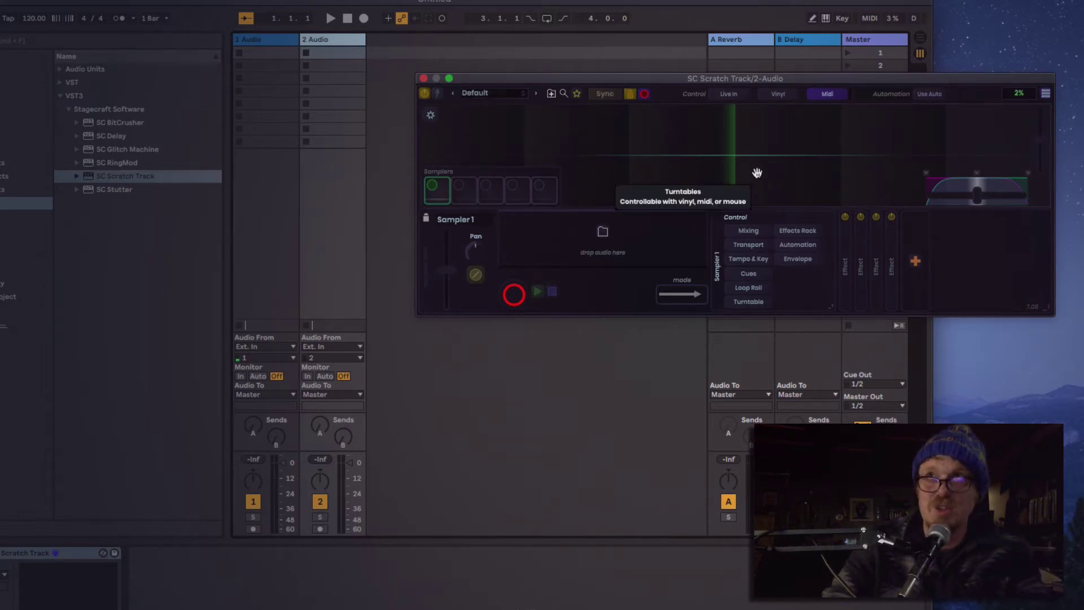
{"action": "left_click", "coordinate": [734, 166]}
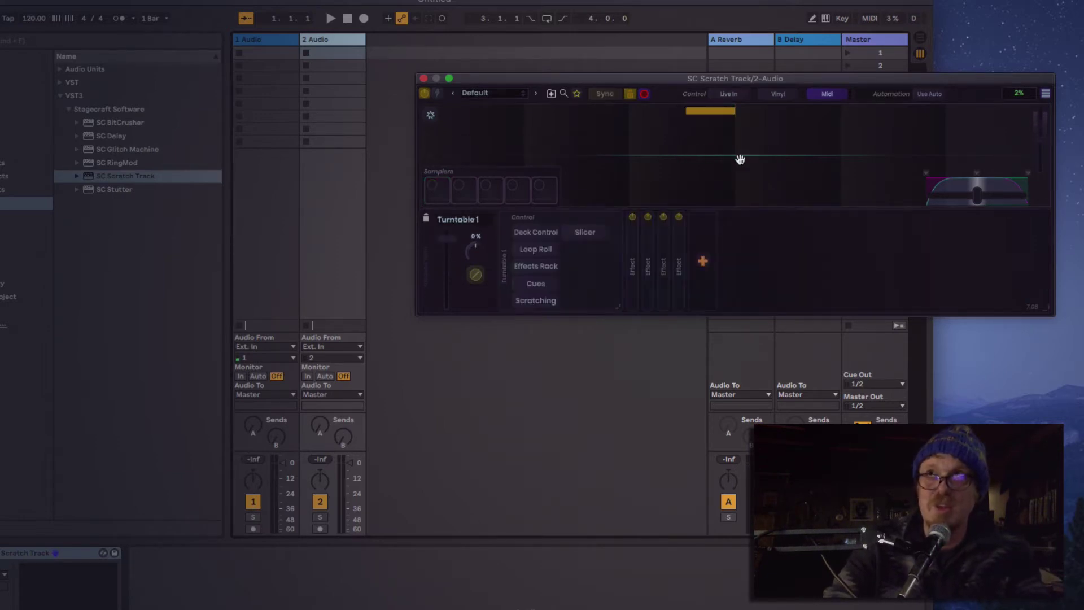
{"action": "left_click", "coordinate": [744, 75]}
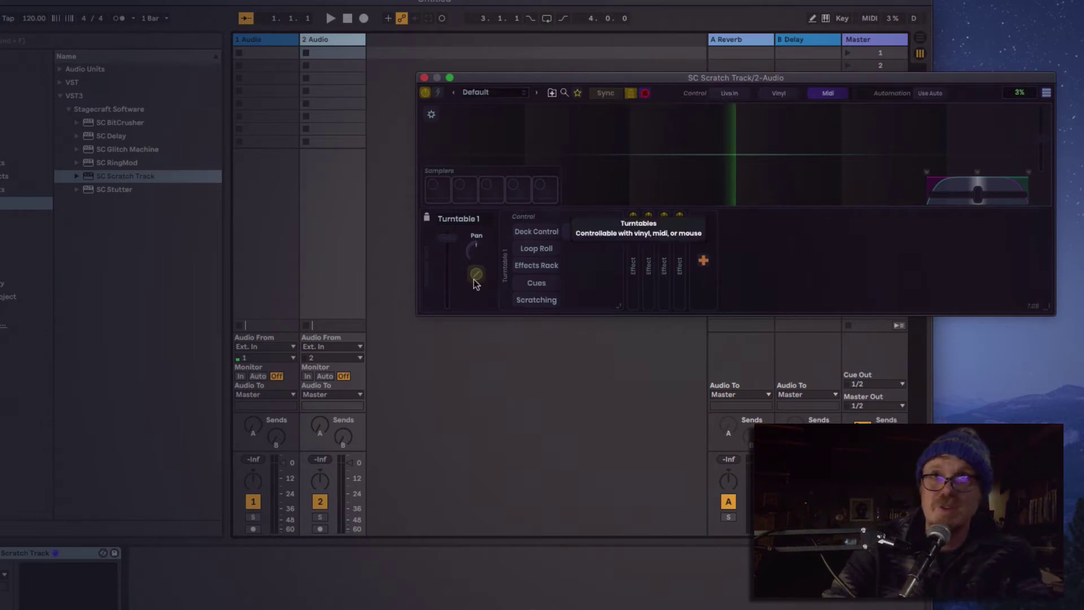
{"action": "left_click", "coordinate": [243, 359]}
{"action": "left_click", "coordinate": [250, 364]}
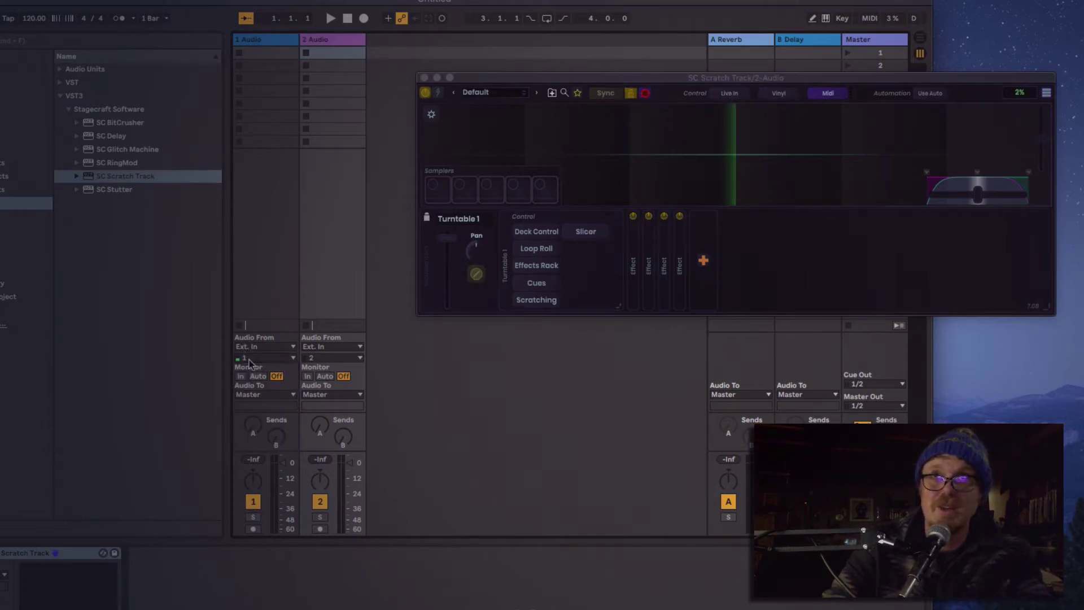
{"action": "left_click", "coordinate": [333, 40]}
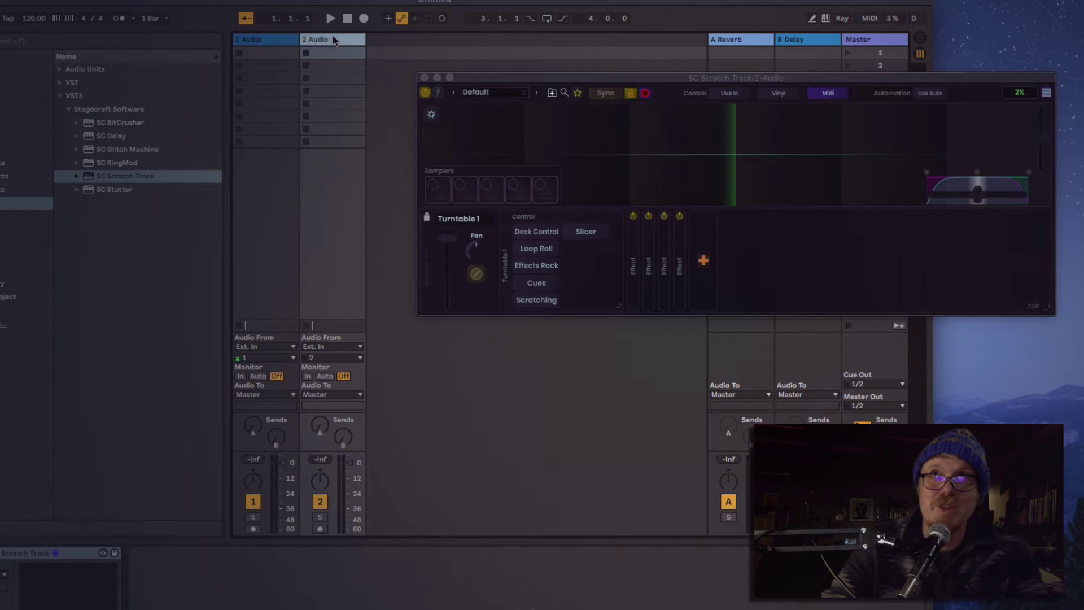
{"action": "left_click", "coordinate": [256, 39]}
{"action": "left_click", "coordinate": [317, 41]}
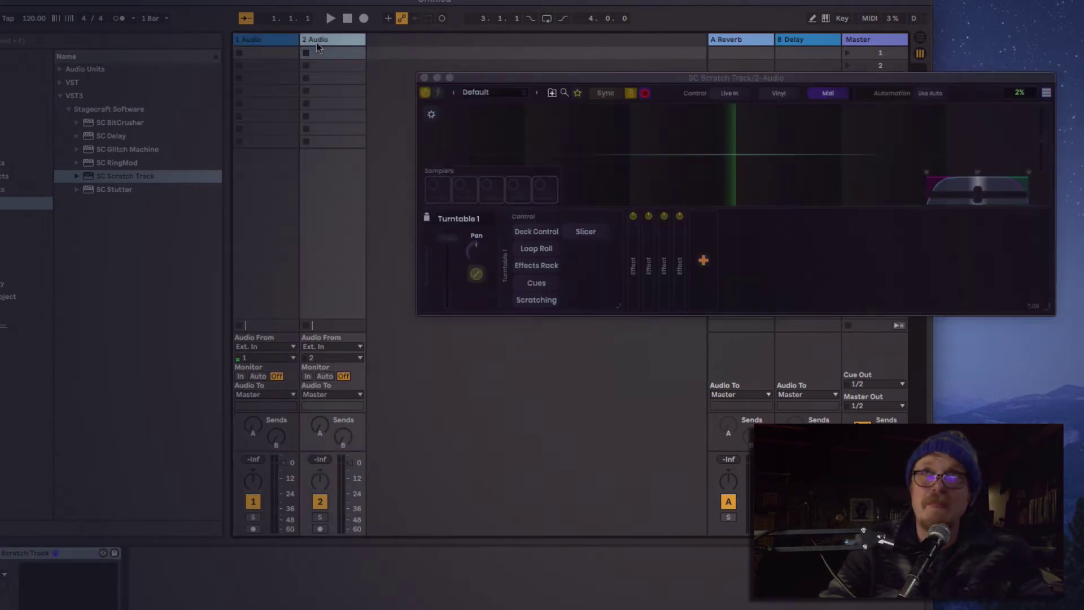
{"action": "left_click", "coordinate": [276, 40]}
{"action": "left_click", "coordinate": [316, 41]}
Set the 1 Audio track's monitoring to In and route its output to 2-Audio with the SC Scratch Track Live In as destination
{"action": "left_click", "coordinate": [286, 42]}
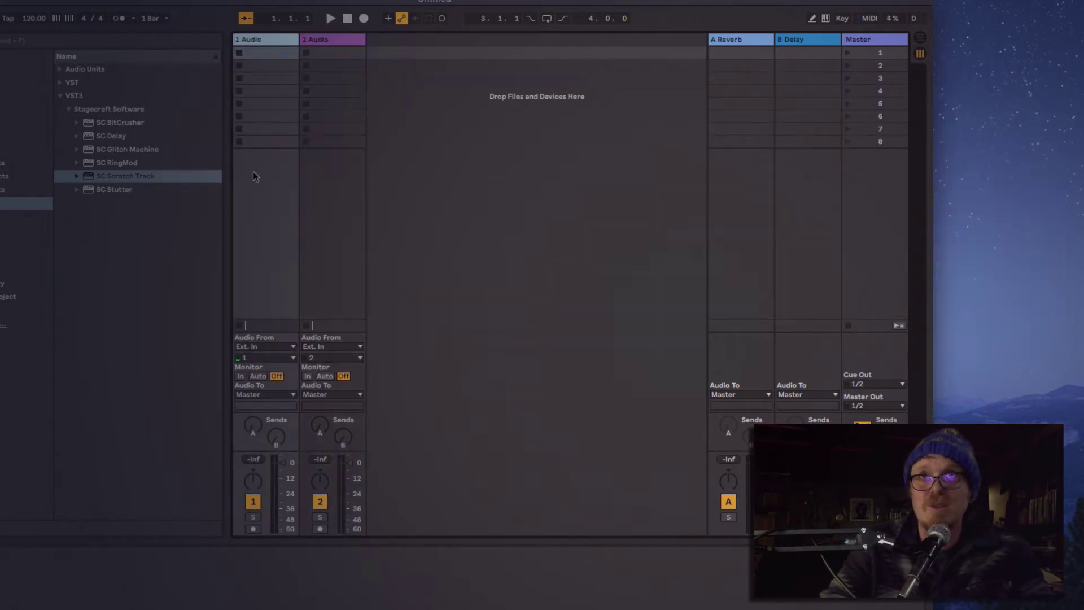
{"action": "left_click", "coordinate": [239, 377]}
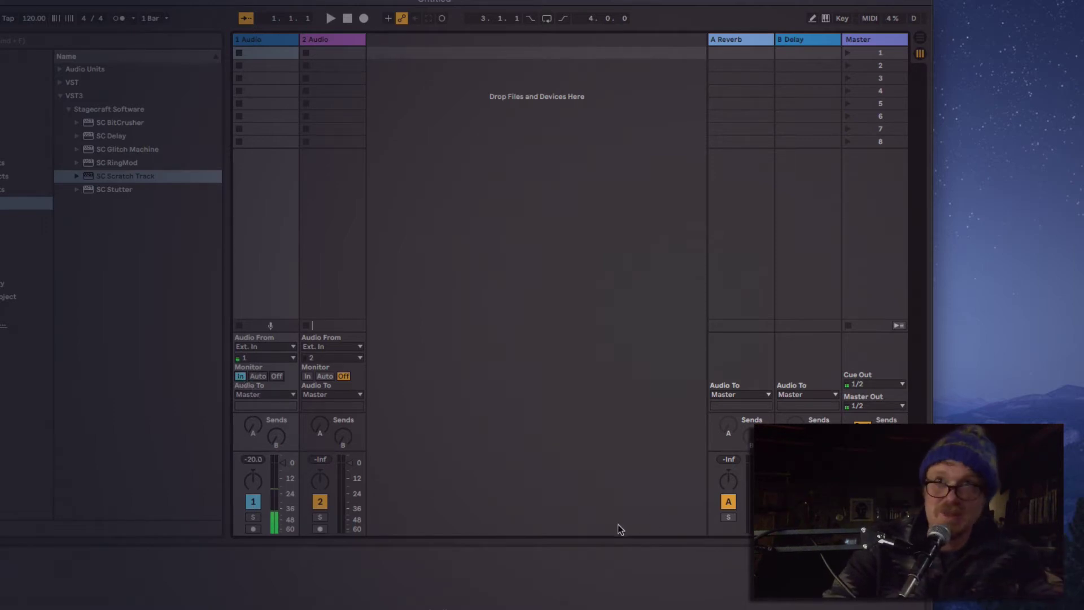
{"action": "left_click", "coordinate": [254, 394]}
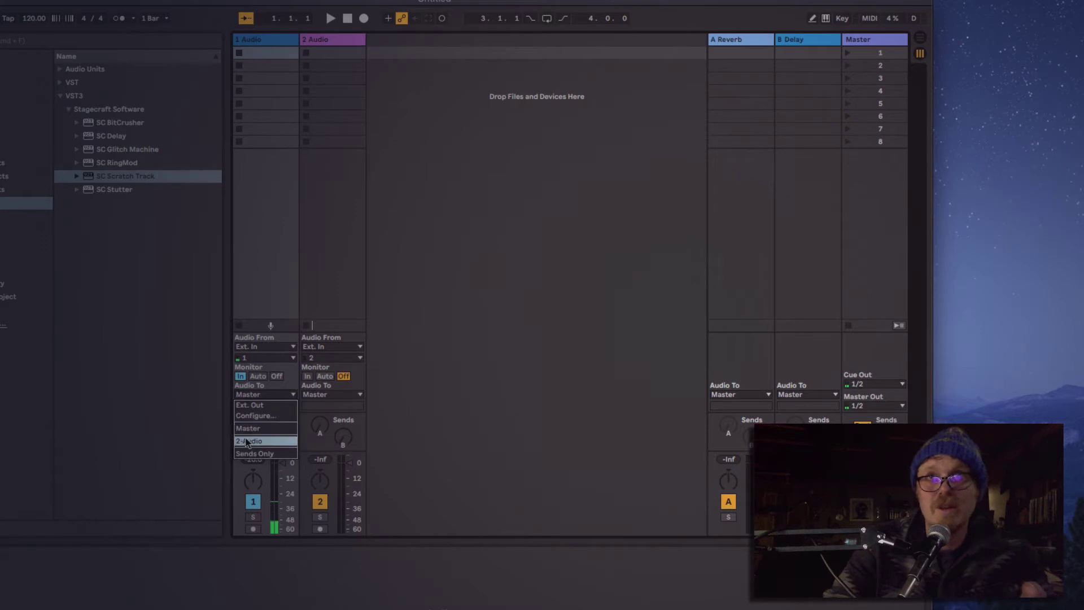
{"action": "left_click", "coordinate": [249, 442]}
{"action": "left_click", "coordinate": [255, 405]}
{"action": "left_click", "coordinate": [250, 430]}
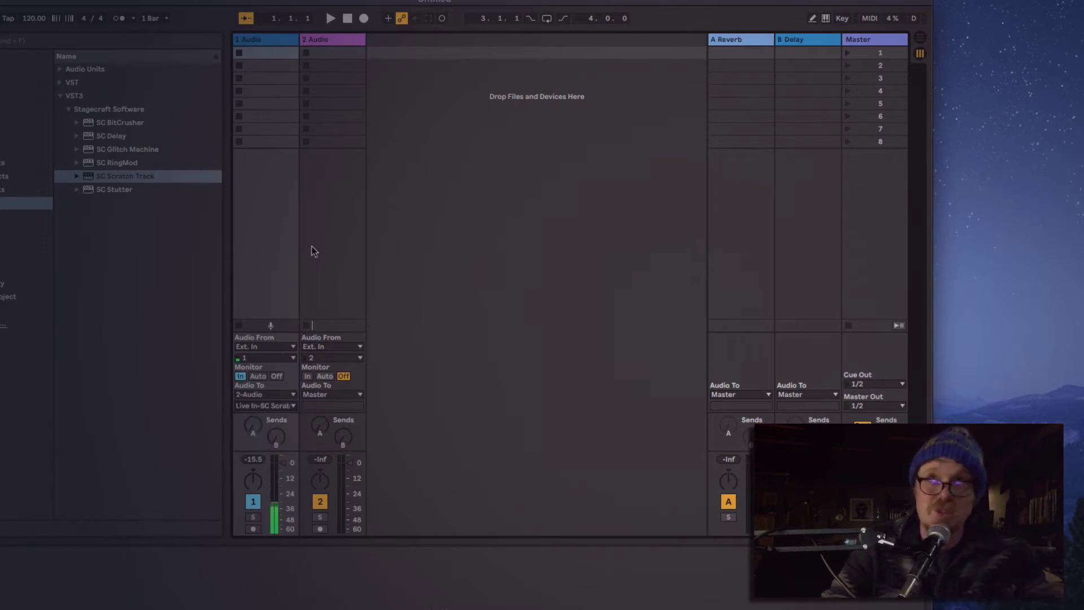
{"action": "left_click", "coordinate": [255, 406]}
{"action": "left_click", "coordinate": [252, 430]}
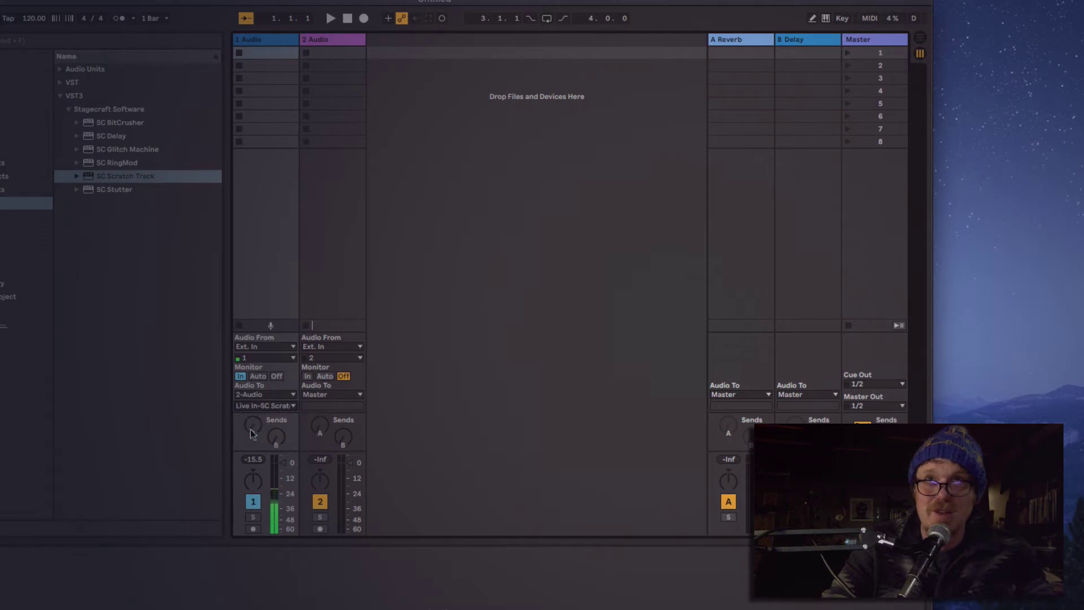
Bring up the SC Scratch Track window on the 2 Audio track, enlarge it slightly and reposition it
{"action": "left_click", "coordinate": [337, 42]}
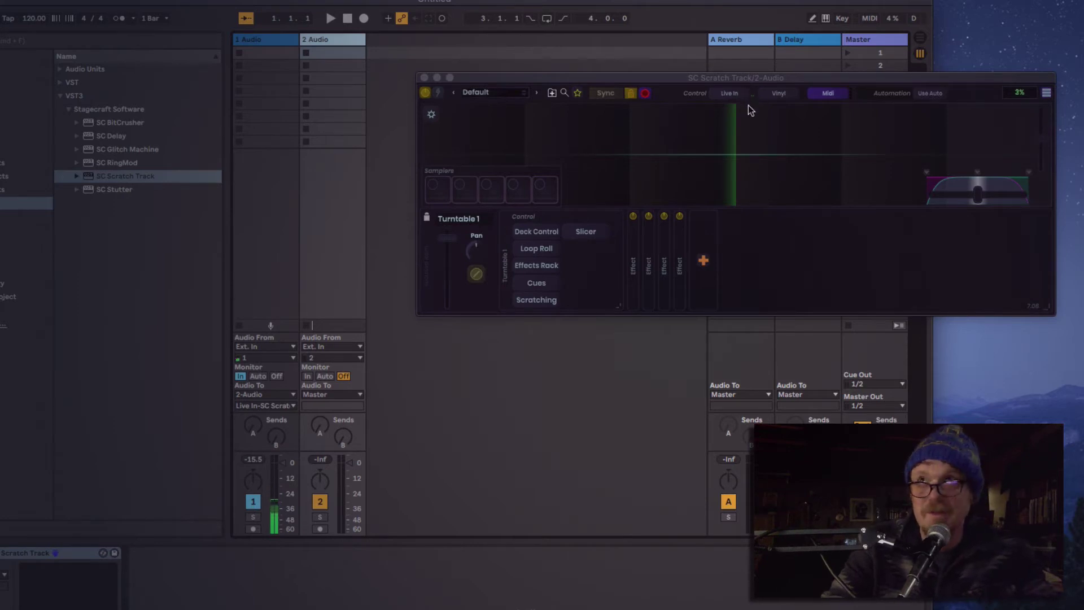
{"action": "left_click_drag", "start_coordinate": [1041, 308], "coordinate": [1069, 320]}
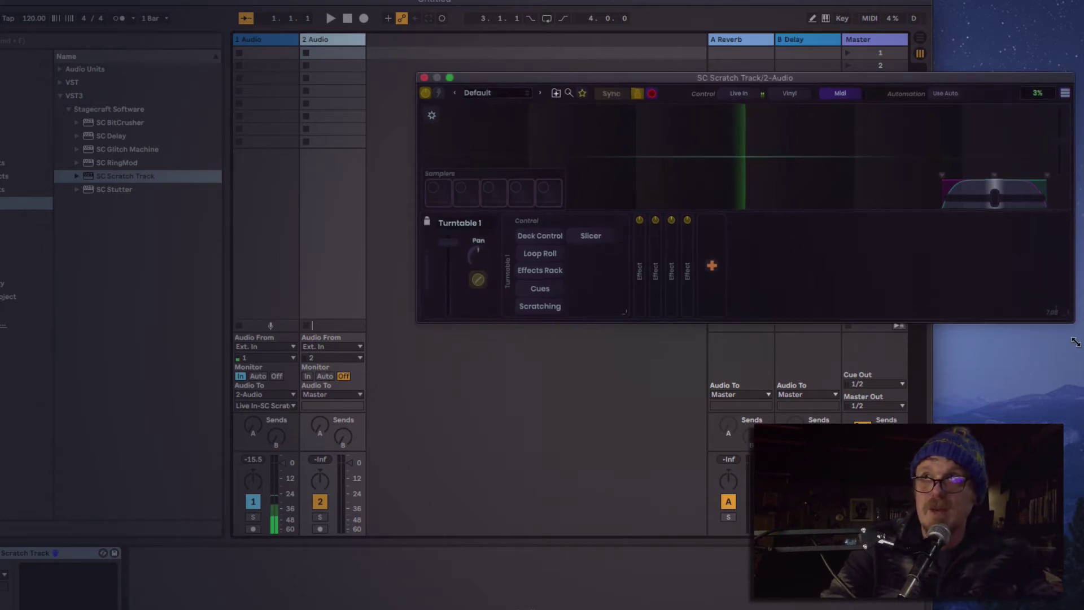
{"action": "left_click_drag", "start_coordinate": [825, 76], "coordinate": [799, 117]}
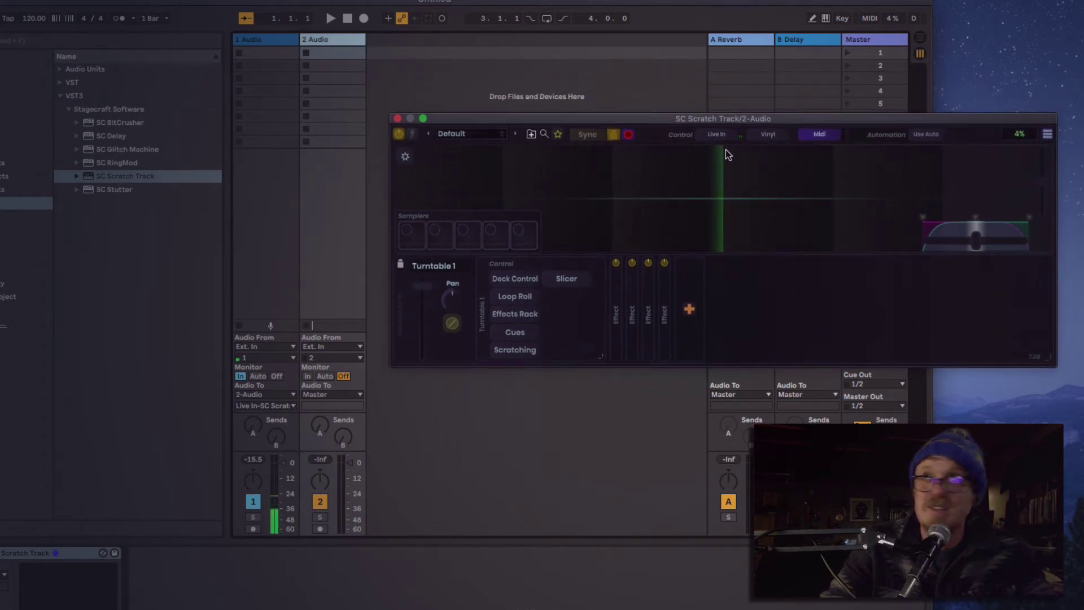
Try live input scratching on Turntable 1 with Live In enabled, turning Sync on and Live In back off
{"action": "left_click", "coordinate": [716, 135]}
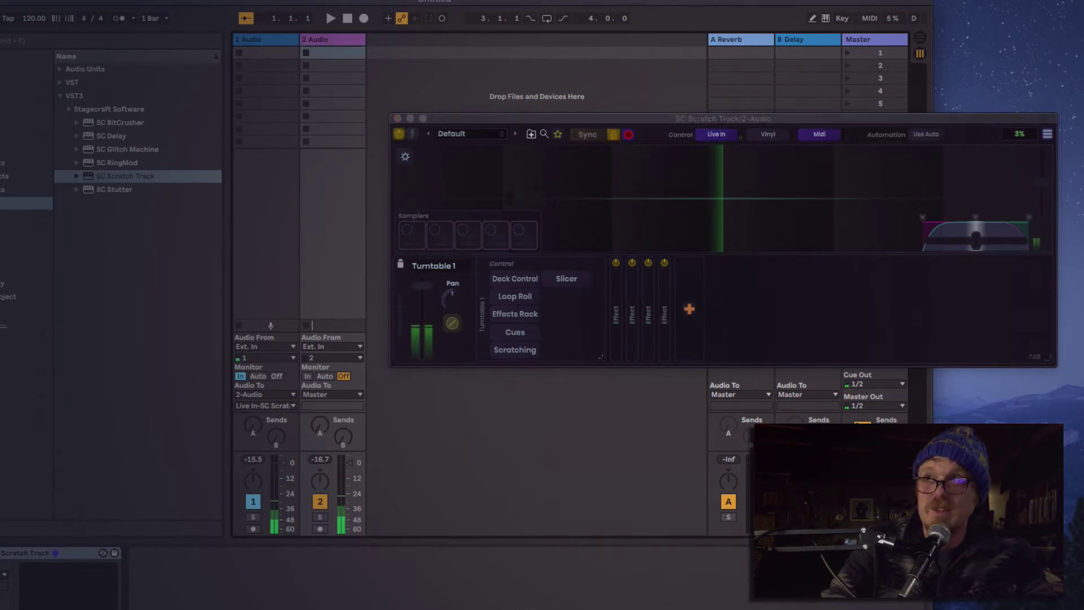
{"action": "left_click", "coordinate": [791, 303]}
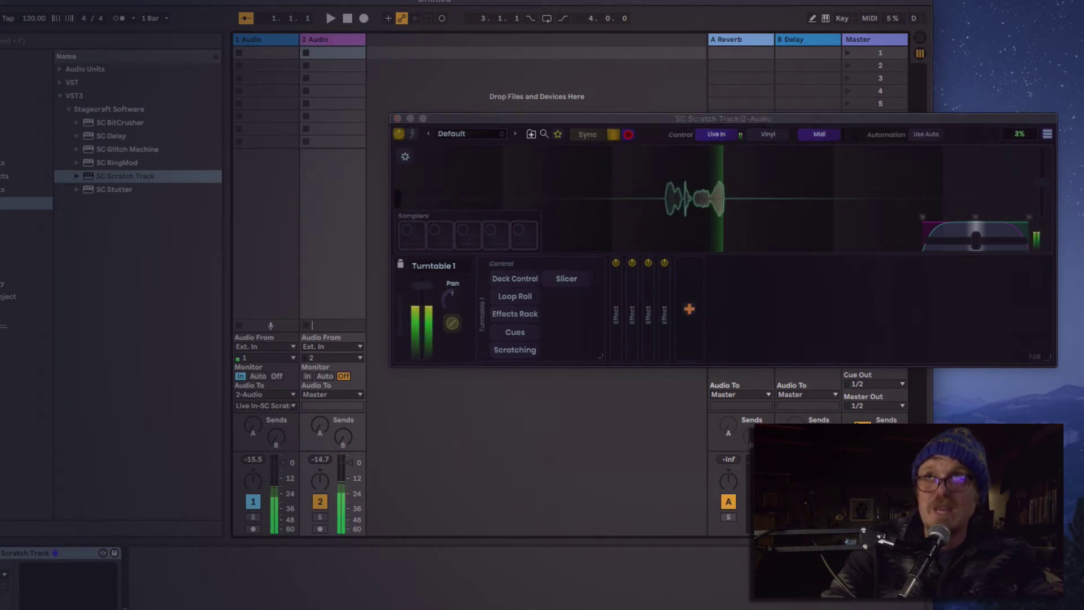
{"action": "left_click_drag", "start_coordinate": [730, 215], "coordinate": [695, 192]}
{"action": "left_click", "coordinate": [588, 135]}
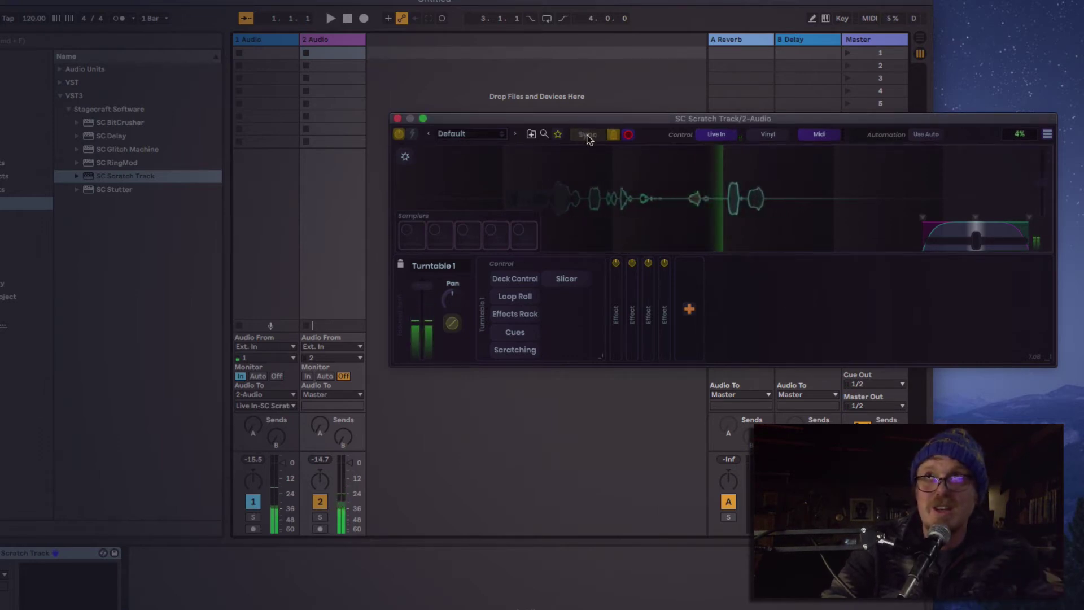
{"action": "left_click", "coordinate": [724, 137]}
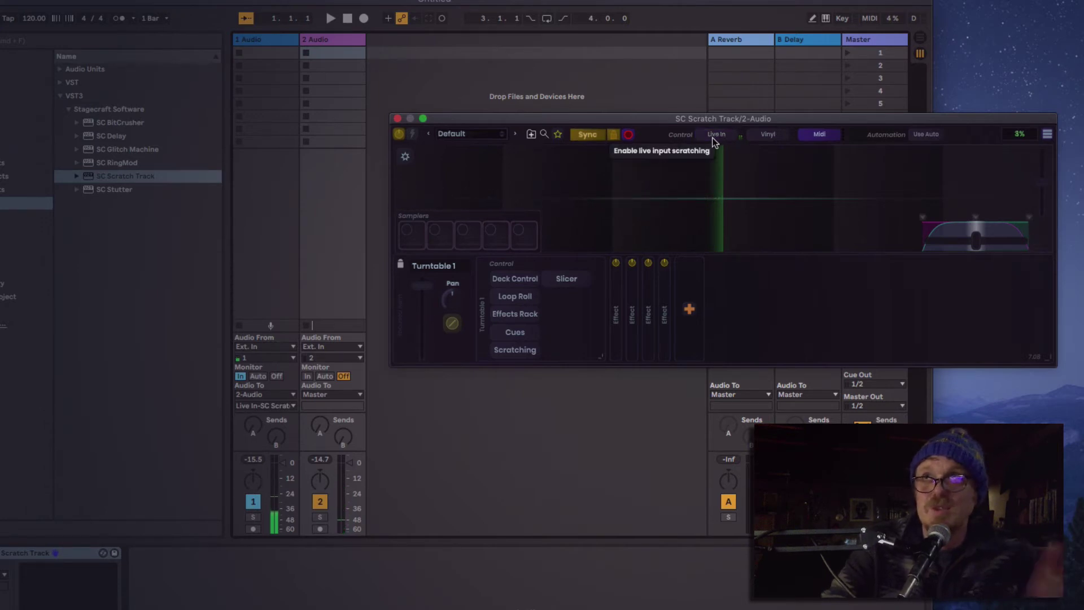
Record two test samples of the live input into Sampler 1, clearing each one
{"action": "left_click_drag", "start_coordinate": [704, 121], "coordinate": [704, 133]}
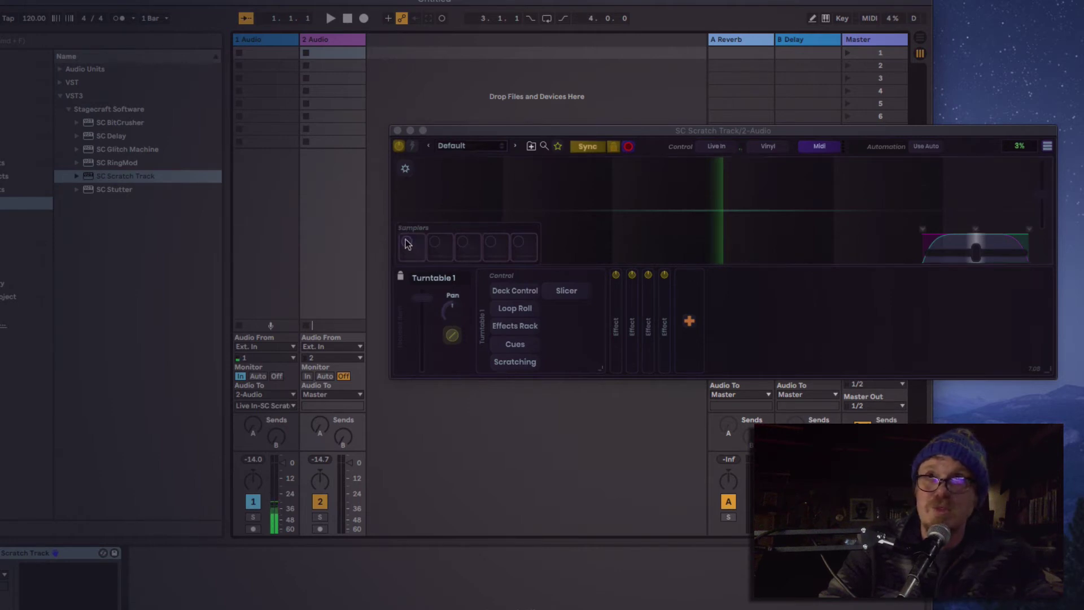
{"action": "left_click", "coordinate": [407, 244]}
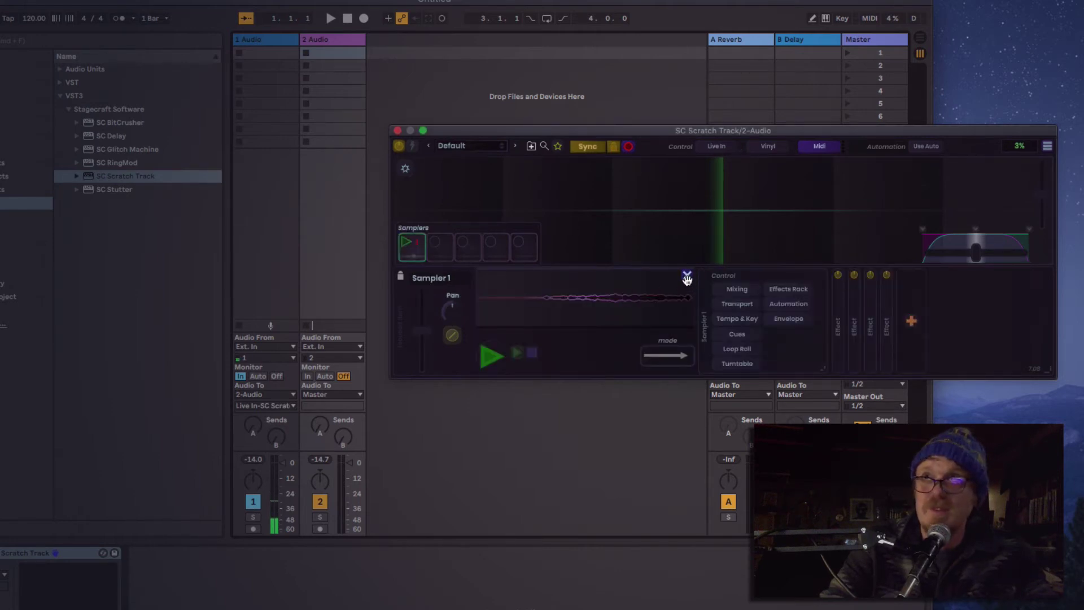
{"action": "left_click", "coordinate": [687, 277]}
{"action": "left_click", "coordinate": [407, 242]}
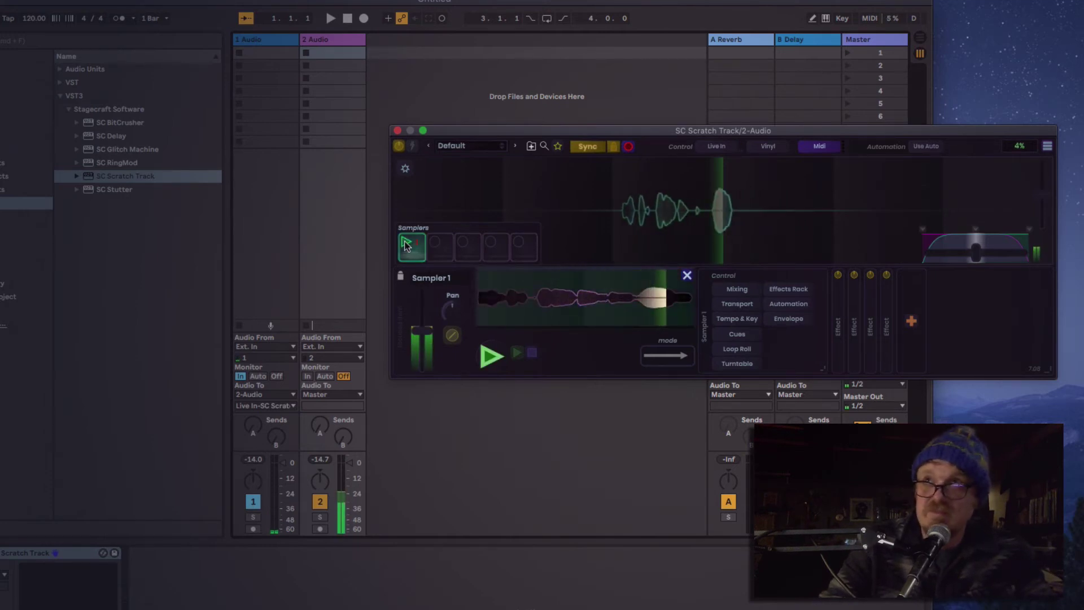
{"action": "left_click", "coordinate": [687, 276]}
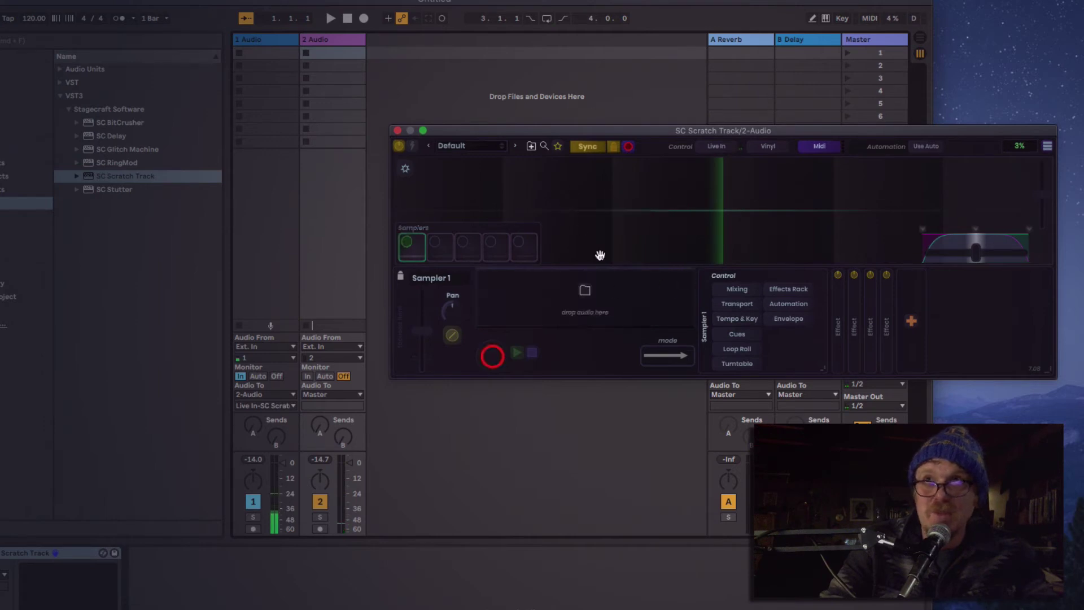
Examine the Midi Learn options of the first sampler slot and dismiss them without adding a trigger
{"action": "right_click", "coordinate": [411, 242]}
{"action": "mouse_move", "coordinate": [452, 263]}
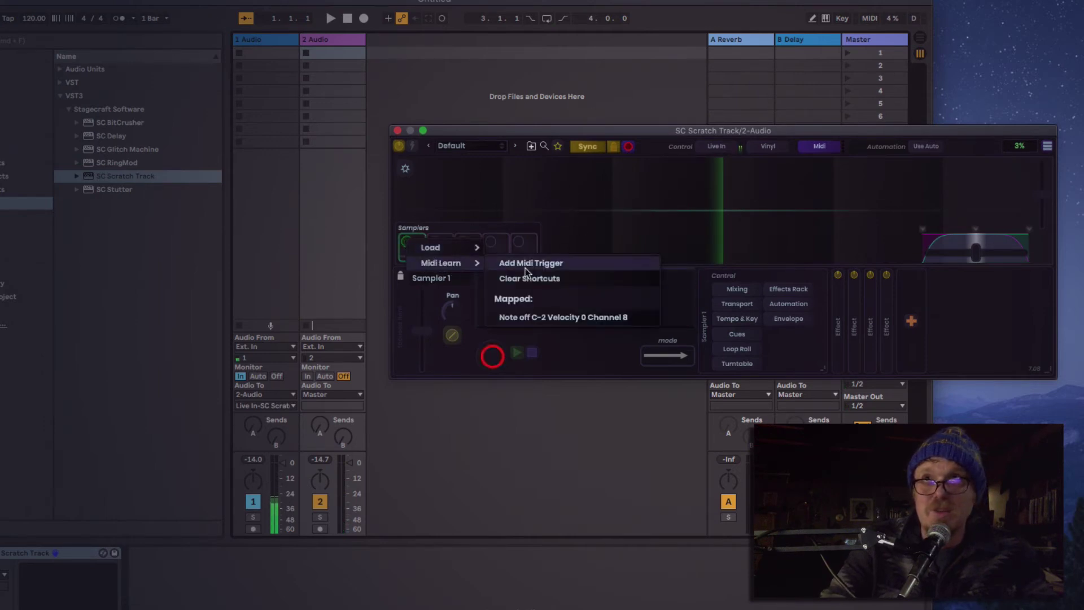
{"action": "left_click", "coordinate": [621, 211]}
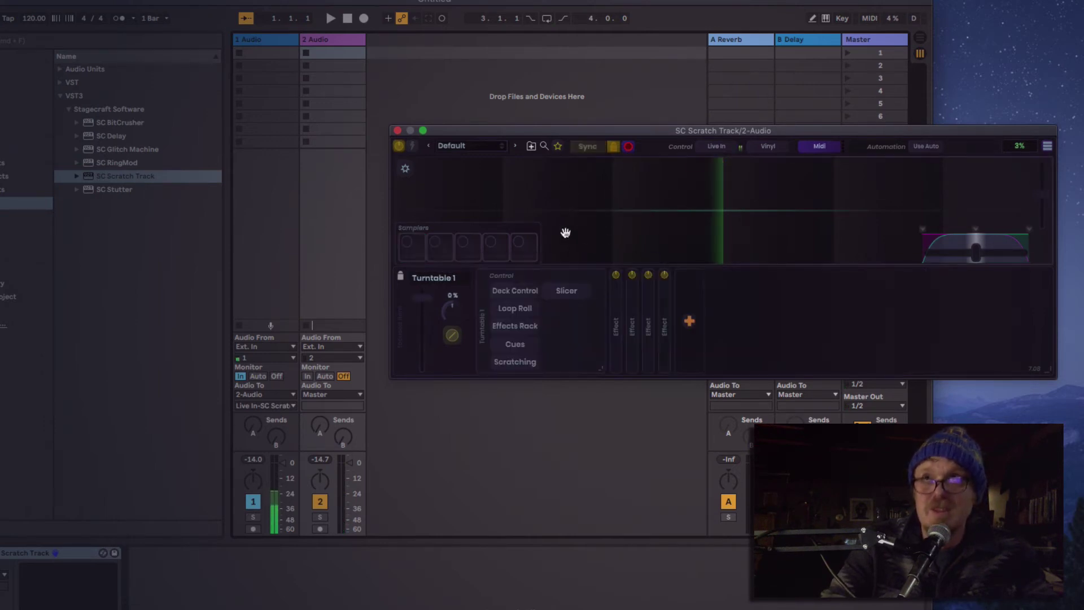
Record a new take in Sampler 1 and clear it, then cycle through the sampler's playback modes back to forward
{"action": "left_click", "coordinate": [421, 249]}
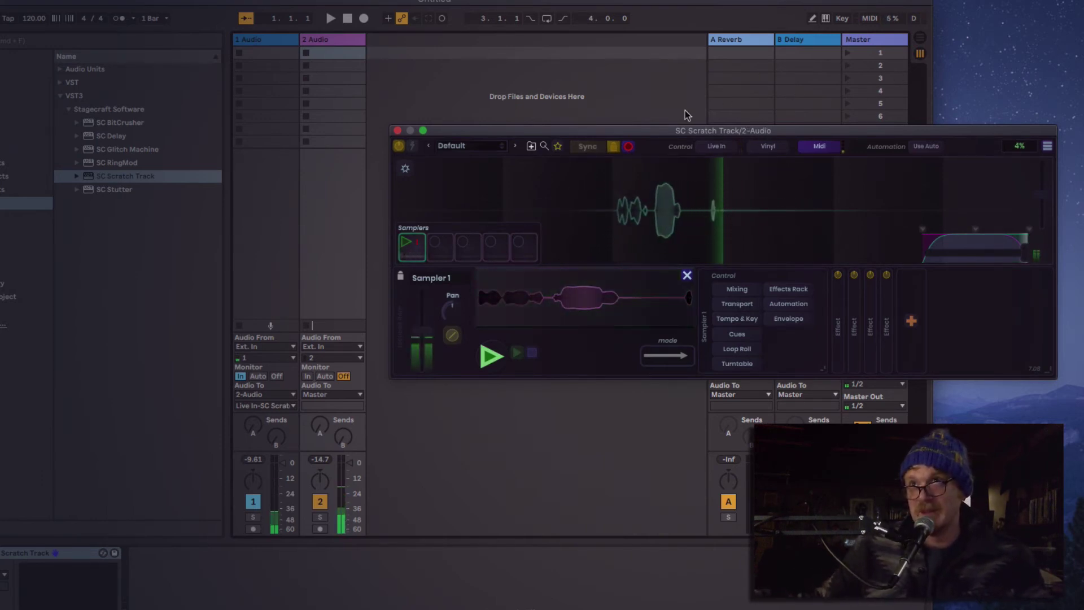
{"action": "key", "text": "Delete"}
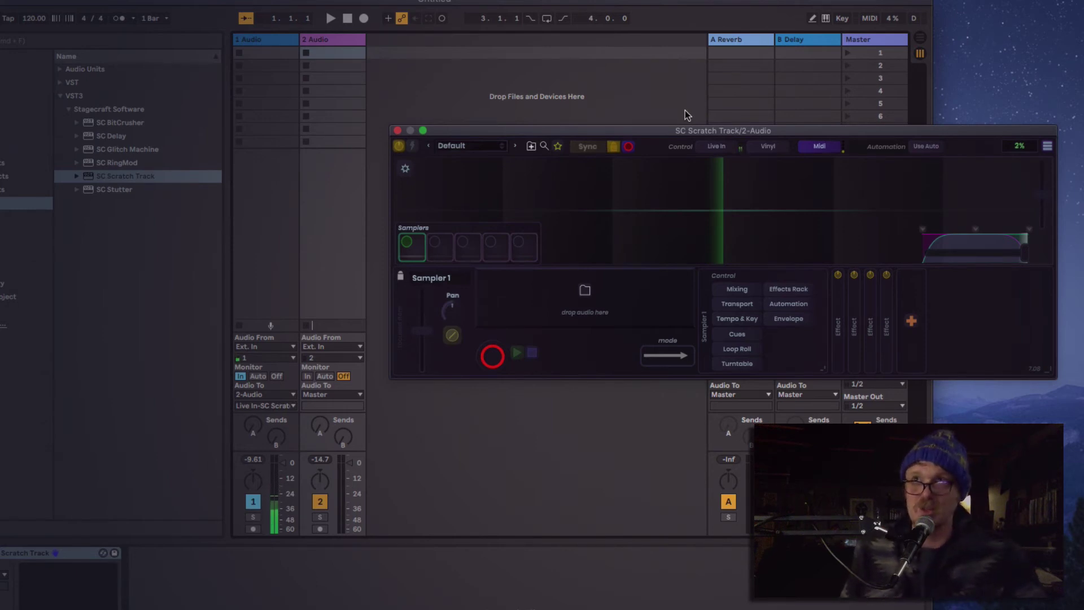
{"action": "left_click", "coordinate": [677, 360]}
{"action": "left_click", "coordinate": [664, 361]}
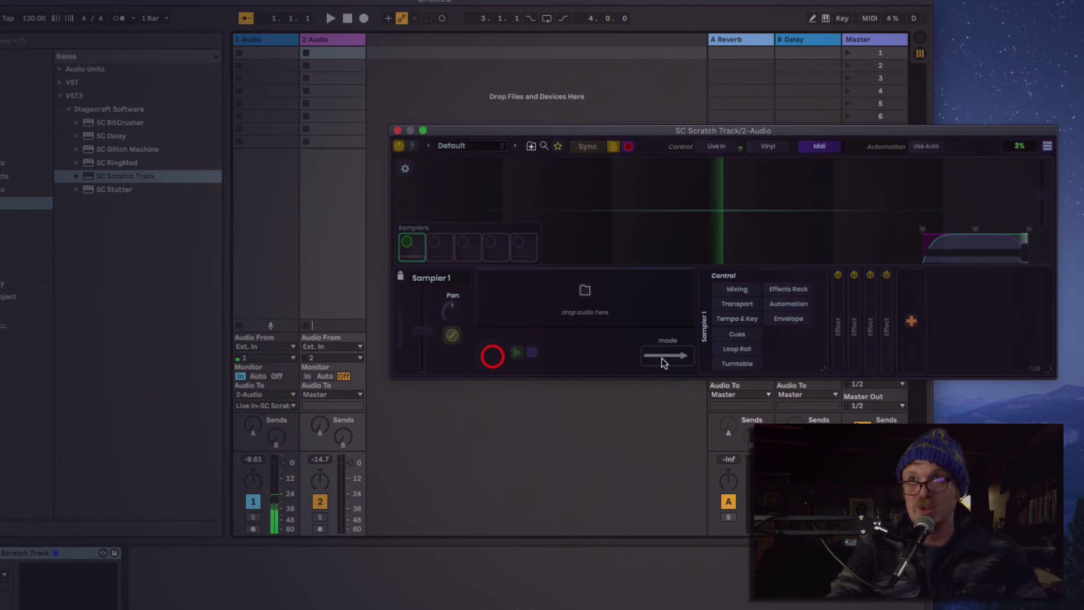
{"action": "left_click", "coordinate": [664, 362]}
{"action": "left_click", "coordinate": [663, 360]}
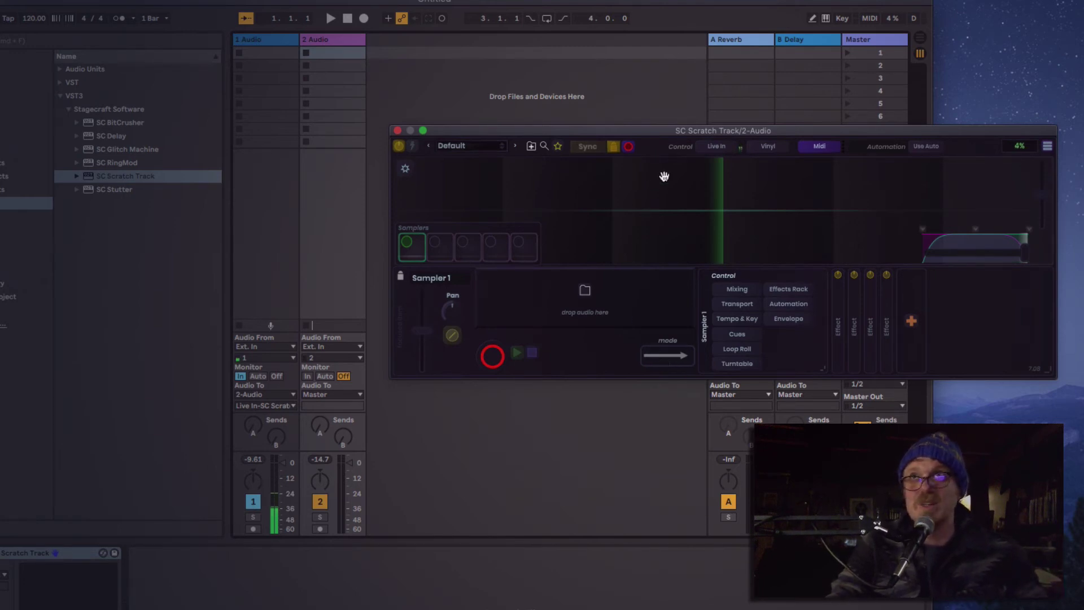
{"action": "left_click_drag", "start_coordinate": [688, 138], "coordinate": [680, 144]}
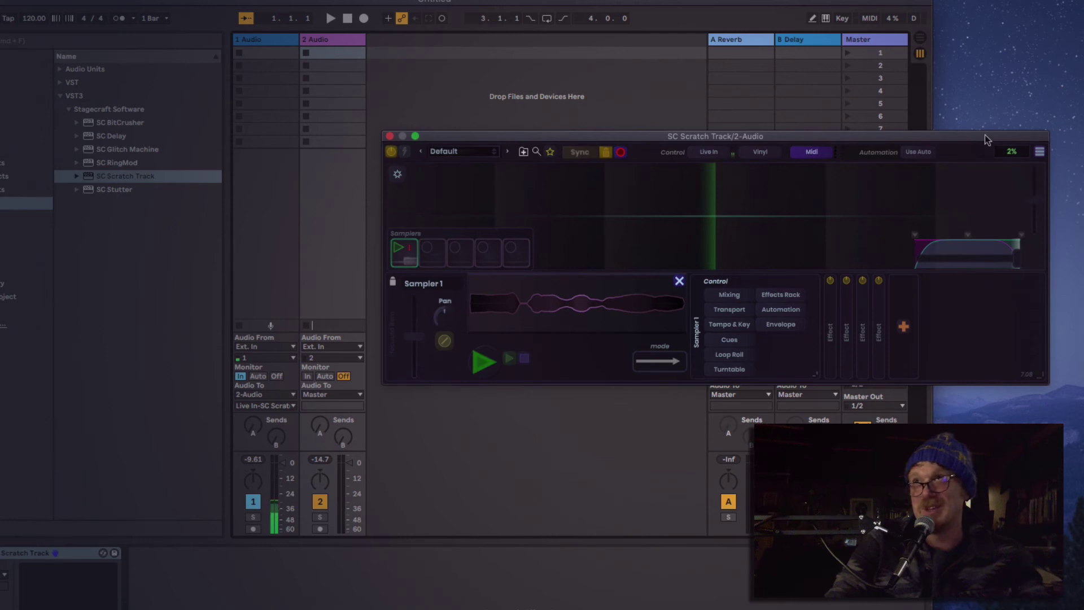
{"action": "left_click_drag", "start_coordinate": [985, 136], "coordinate": [985, 129]}
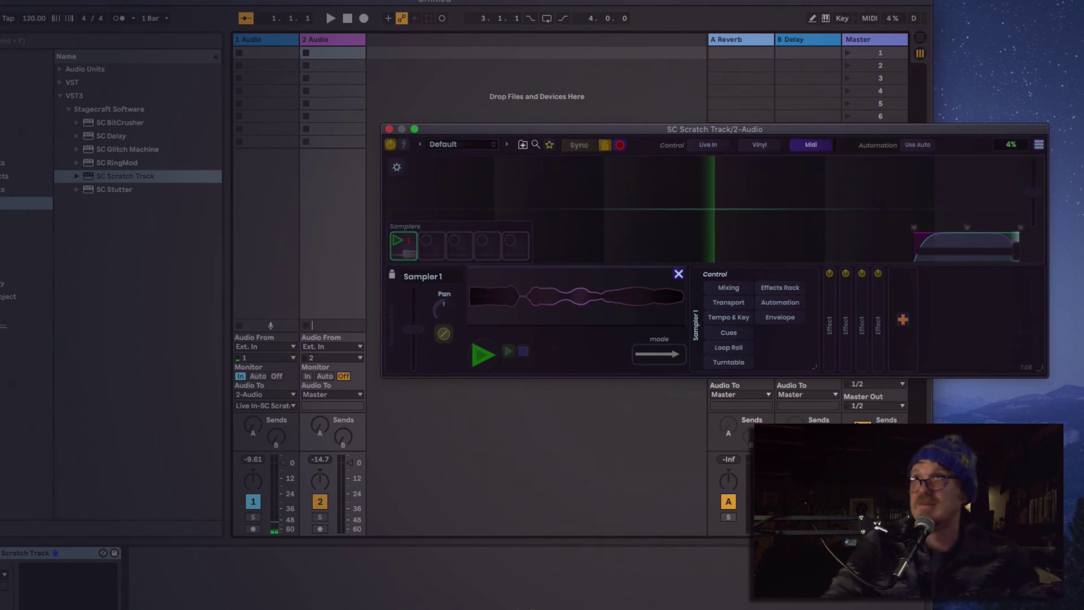
{"action": "left_click", "coordinate": [1000, 7]}
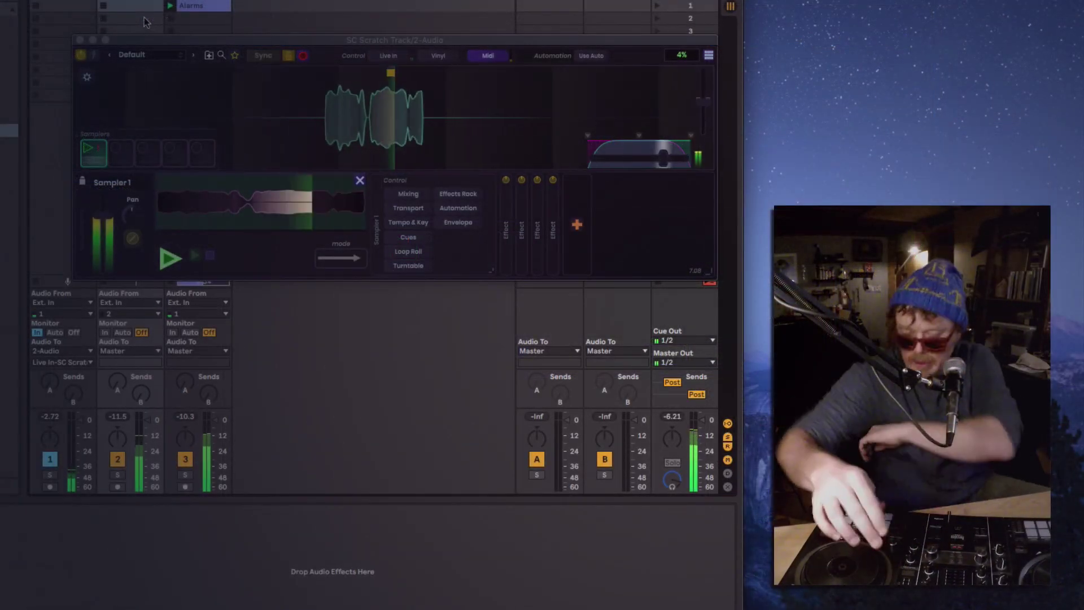